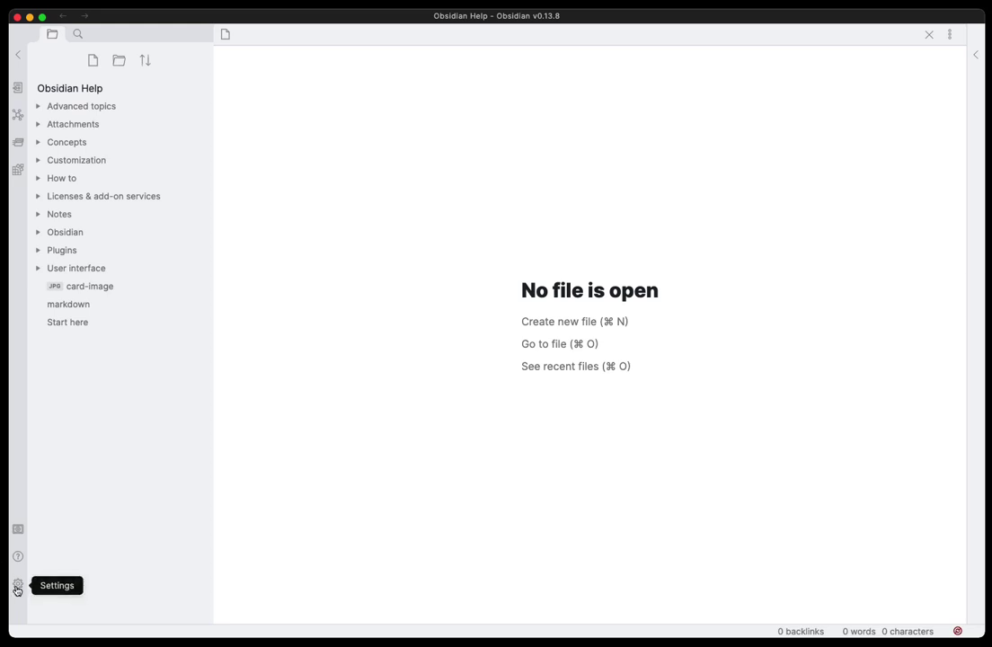
- Open the markdown note and step the cursor through its heading lines to examine their Markdown syntax
left_click(66, 307)
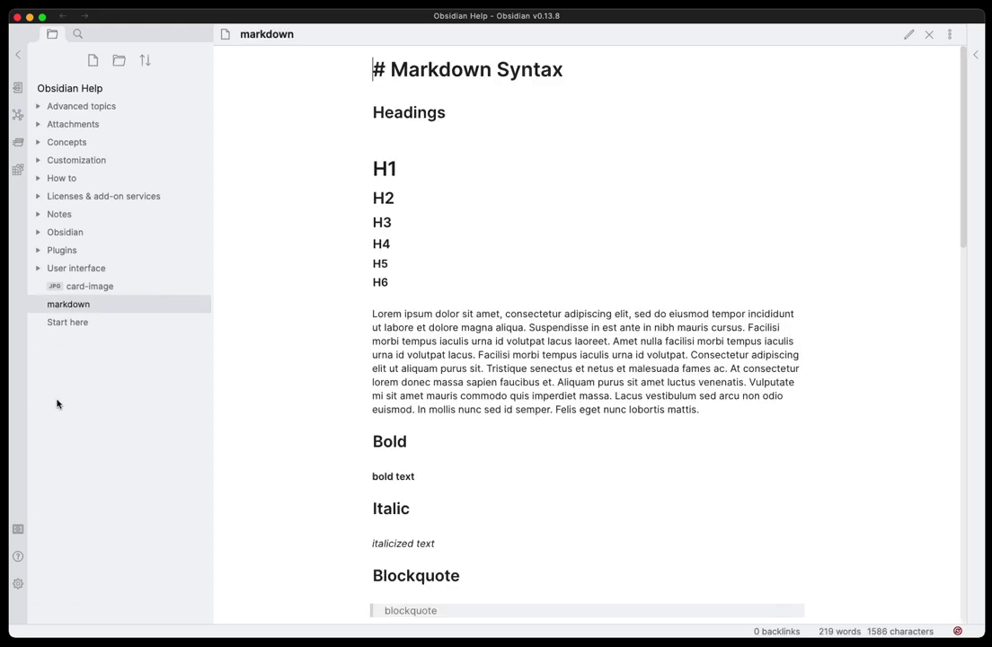
left_click(405, 208)
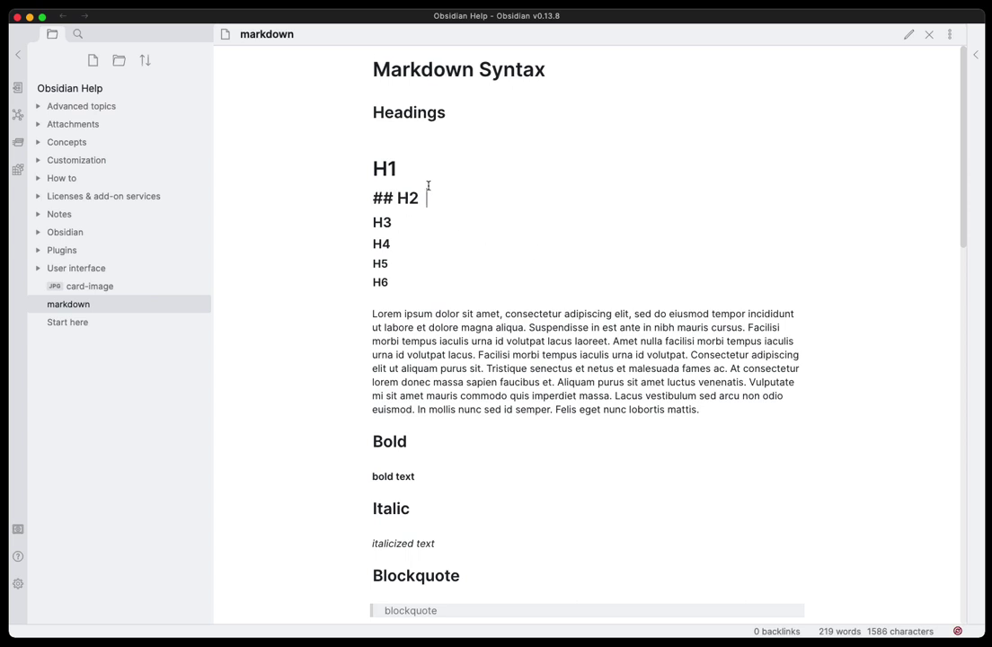
key("Up")
key("Up")
key("Up")
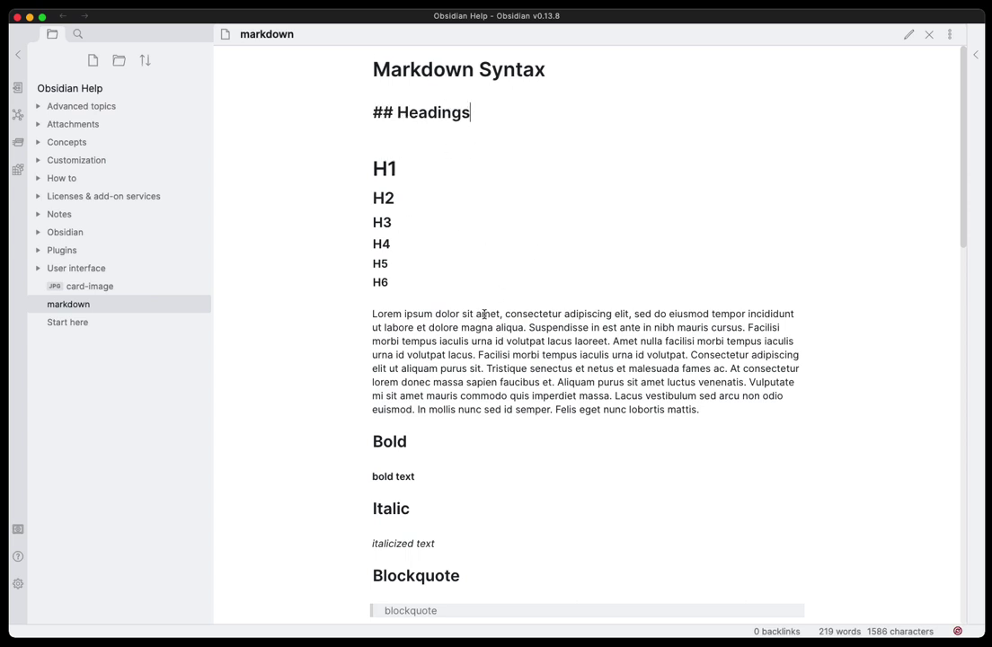
key("Down")
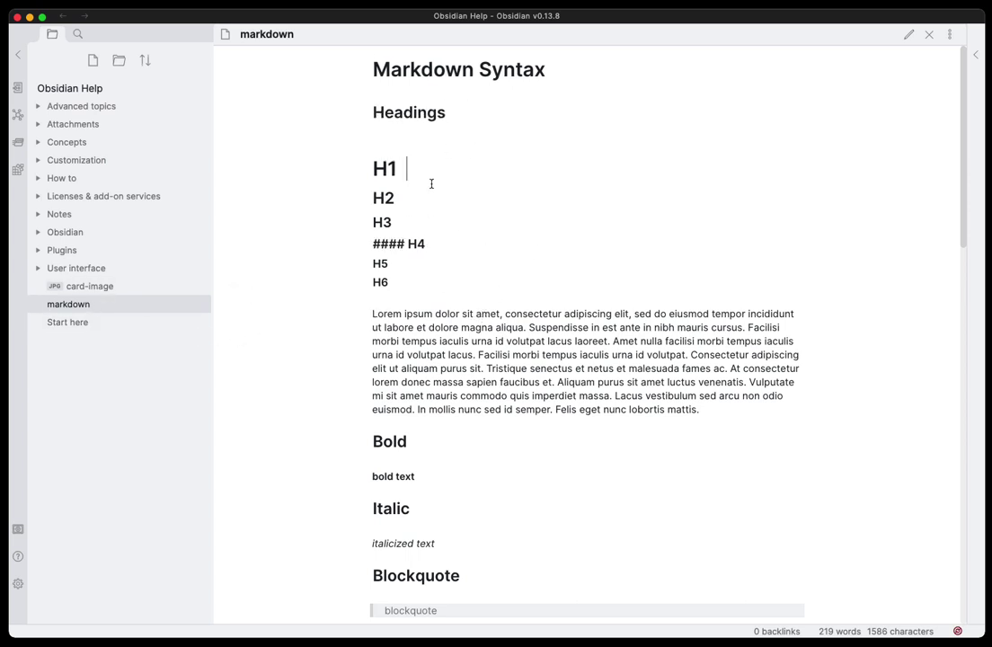
key("Down")
key("Down")
key("Down")
key("Up")
key("Up")
key("Up")
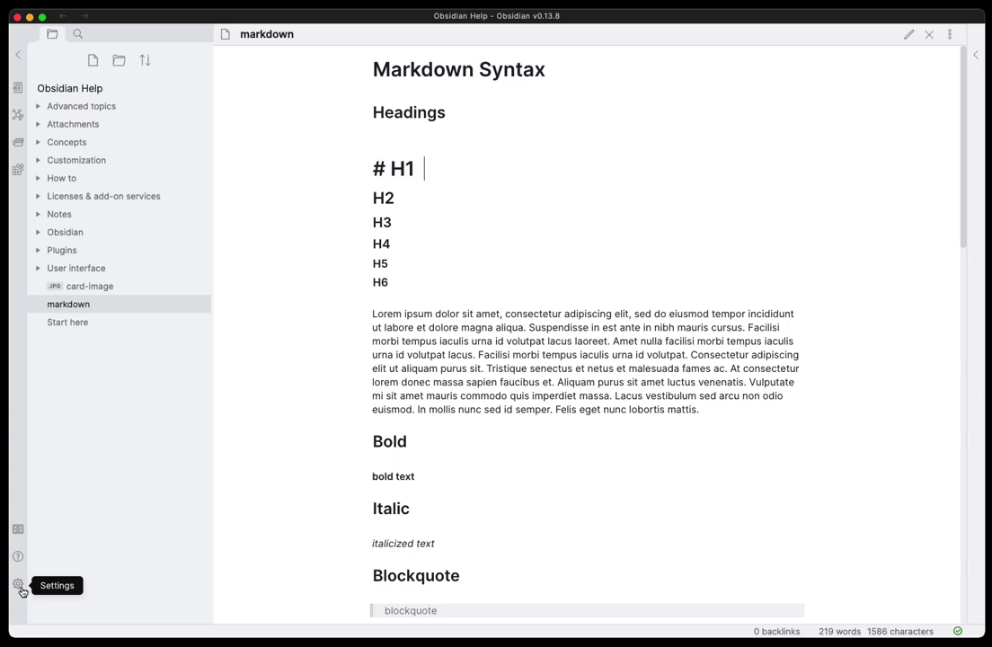
- Set the default editing mode to Source mode in the Editor settings and close the settings
left_click(21, 591)
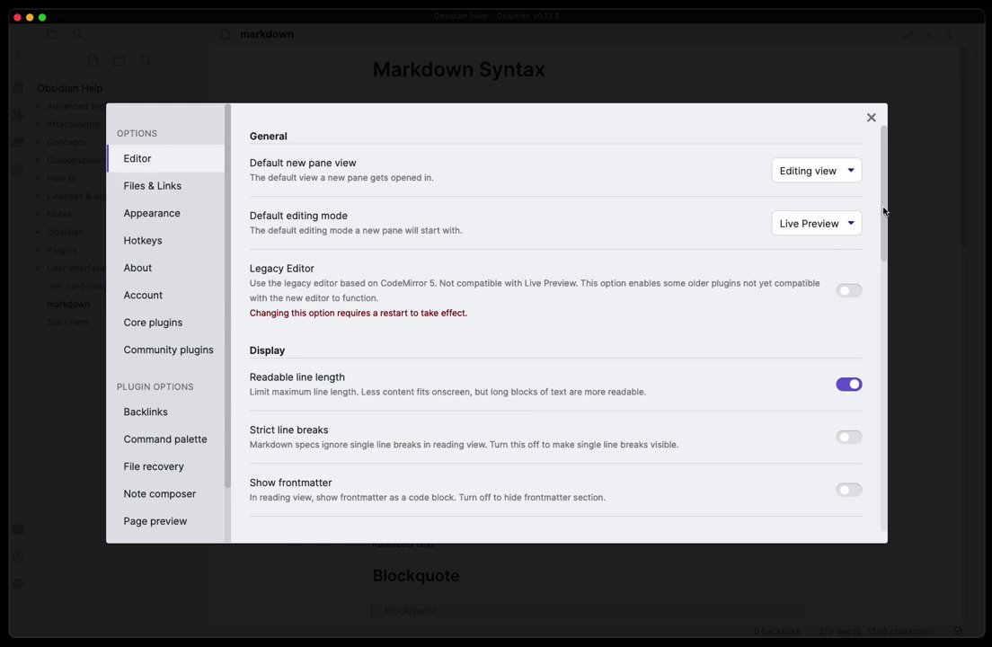
left_click_drag(882, 210, 884, 503)
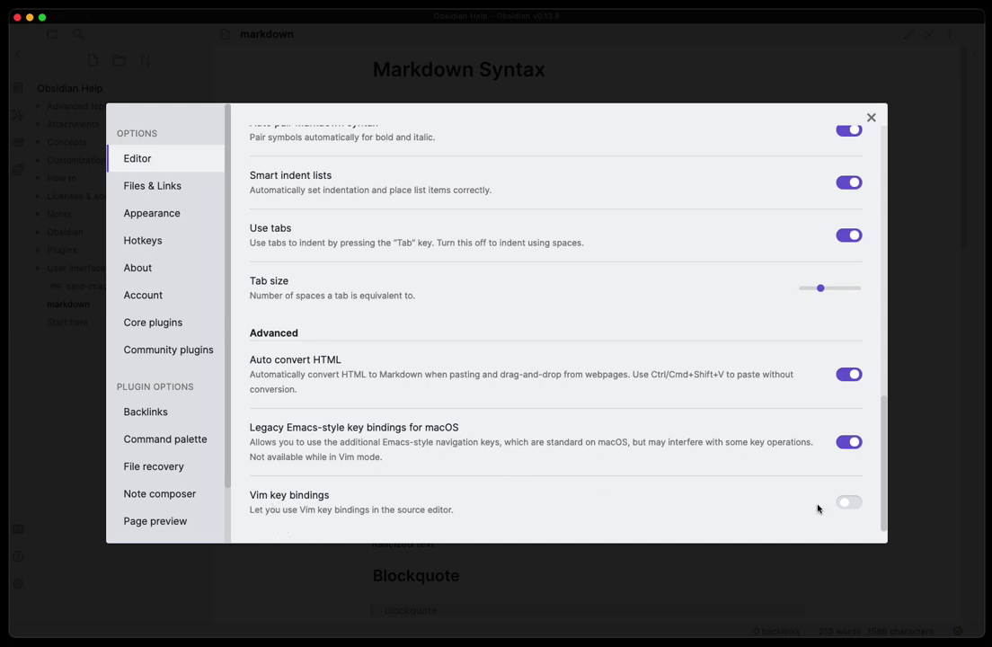
left_click_drag(885, 529, 879, 257)
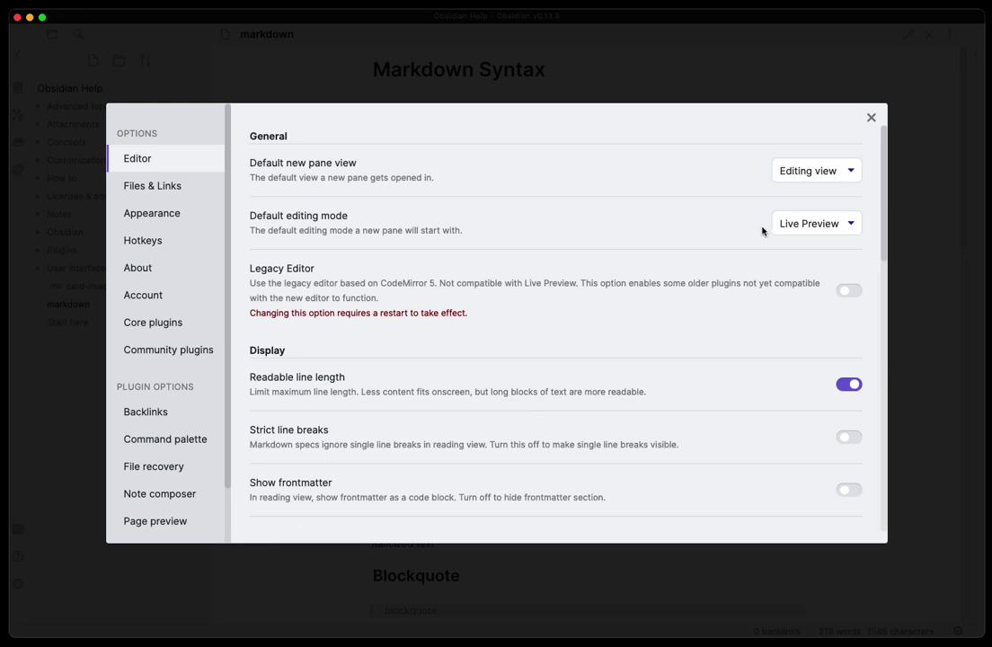
left_click(814, 224)
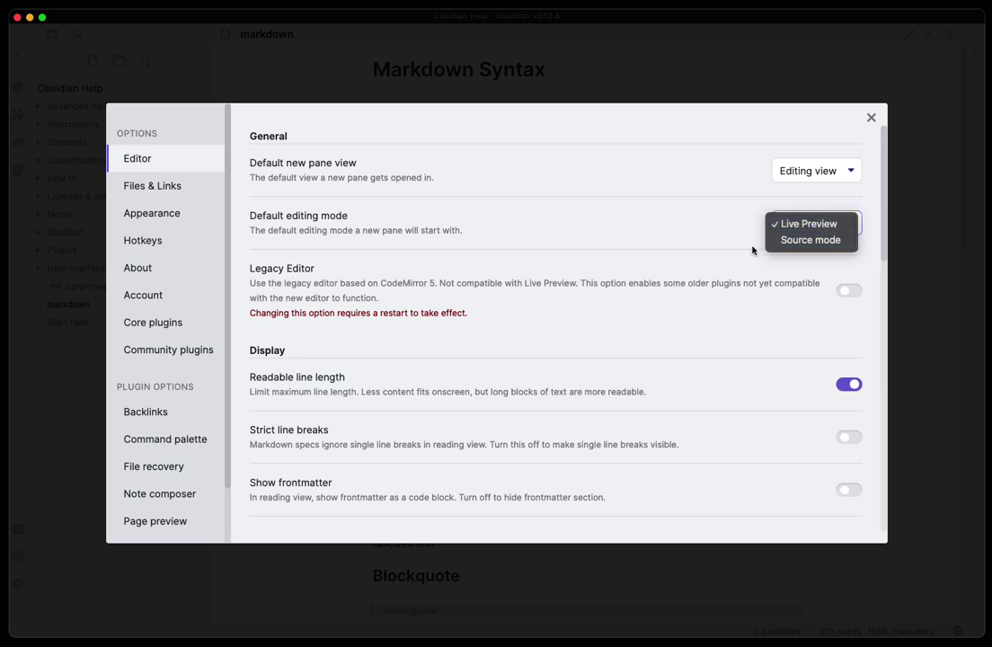
left_click(809, 240)
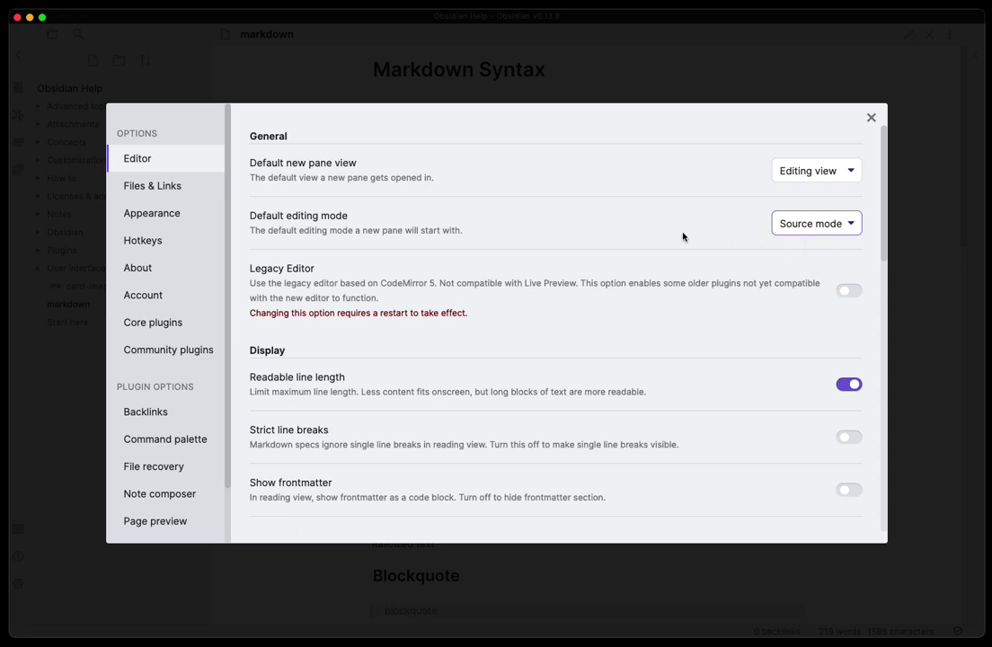
left_click(871, 118)
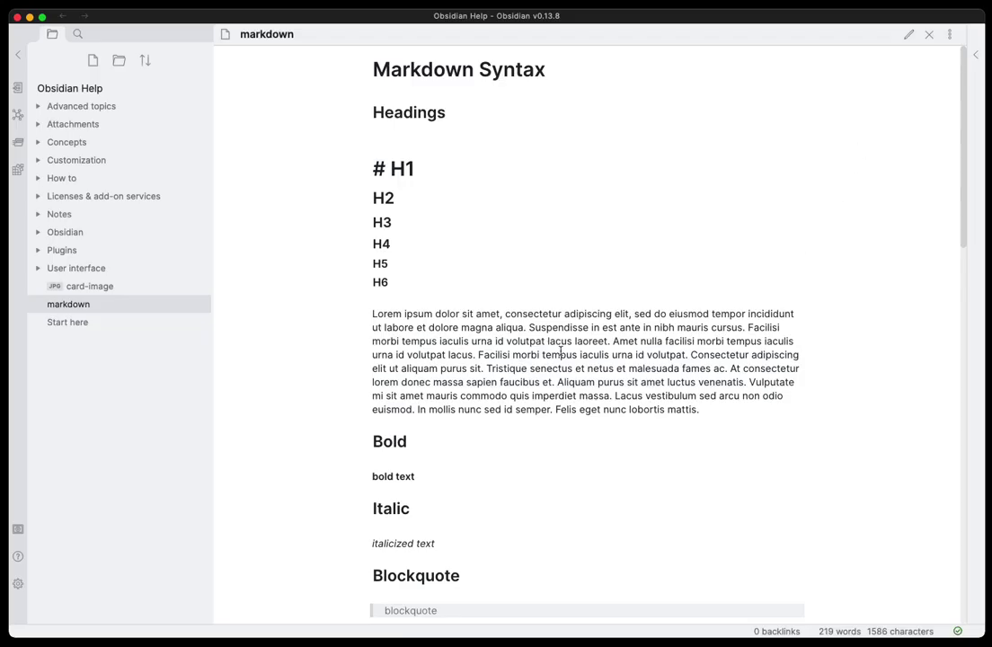
- Move the cursor through the H1 to H6 lines of the open note to check which editing mode it uses
left_click(480, 272)
left_click(449, 220)
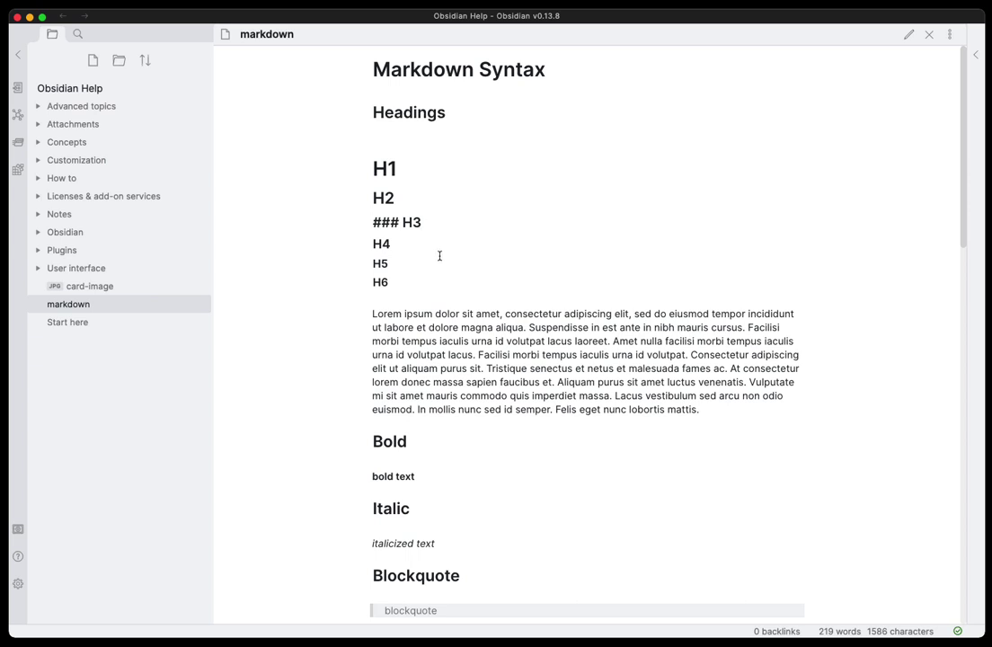
key("Up")
key("Up")
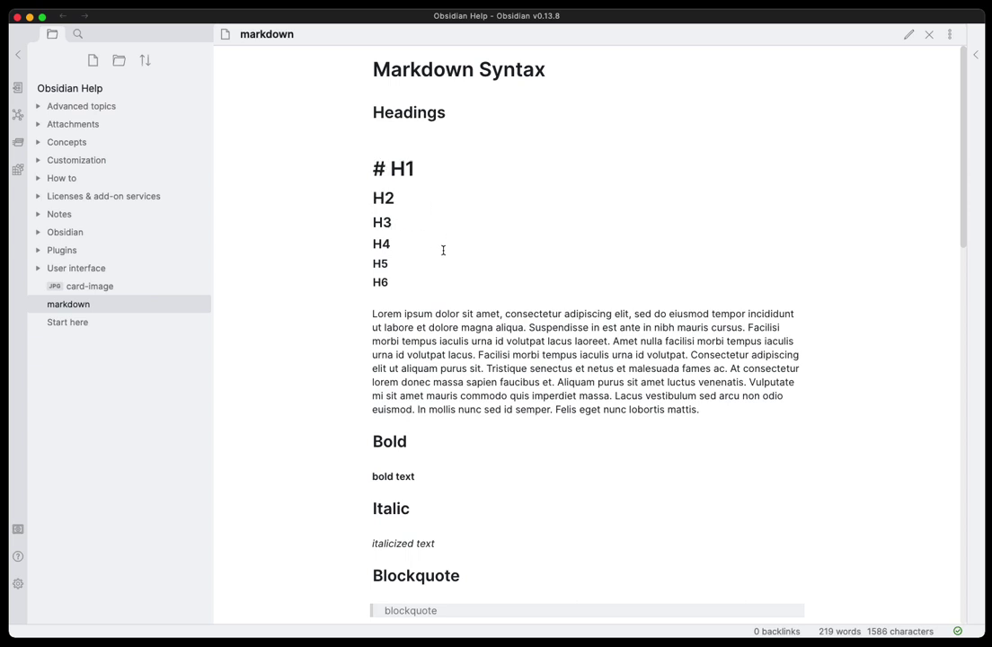
key("Up")
key("Down")
key("Down")
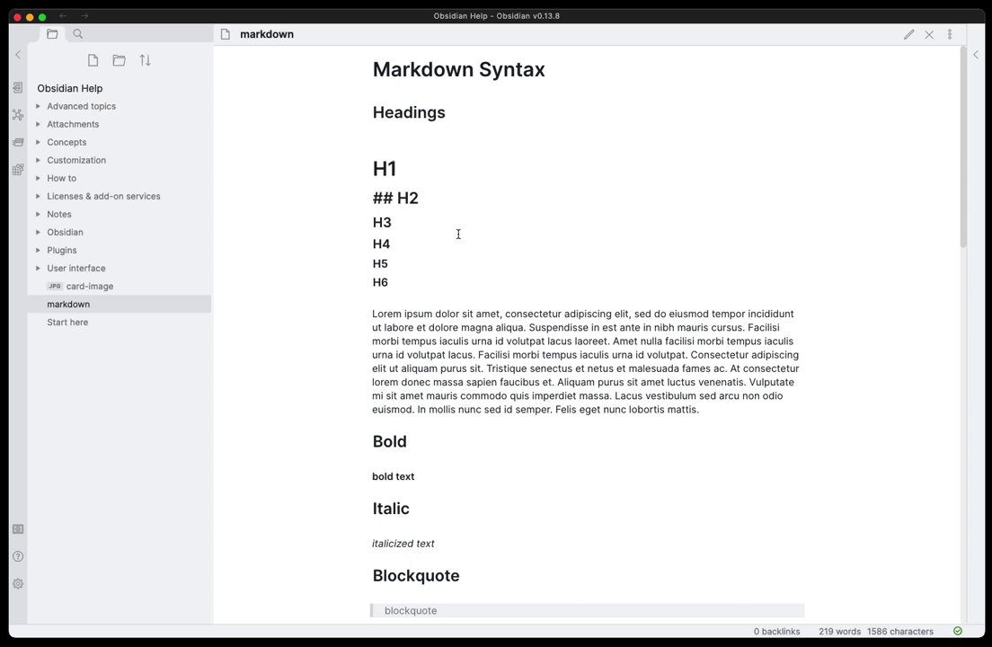
key("Down")
key("Down")
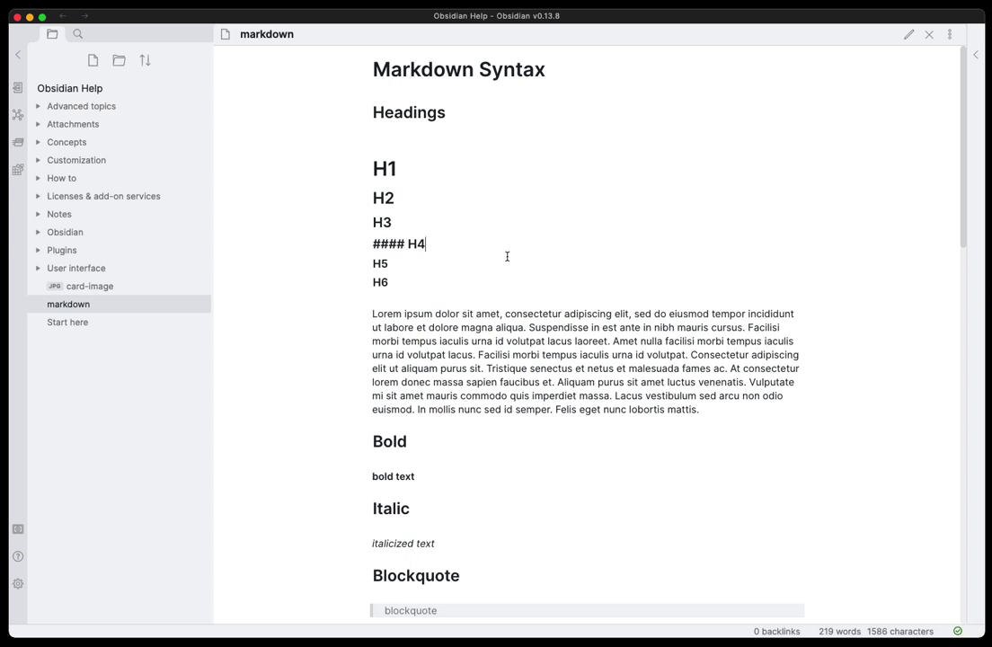
key("Down")
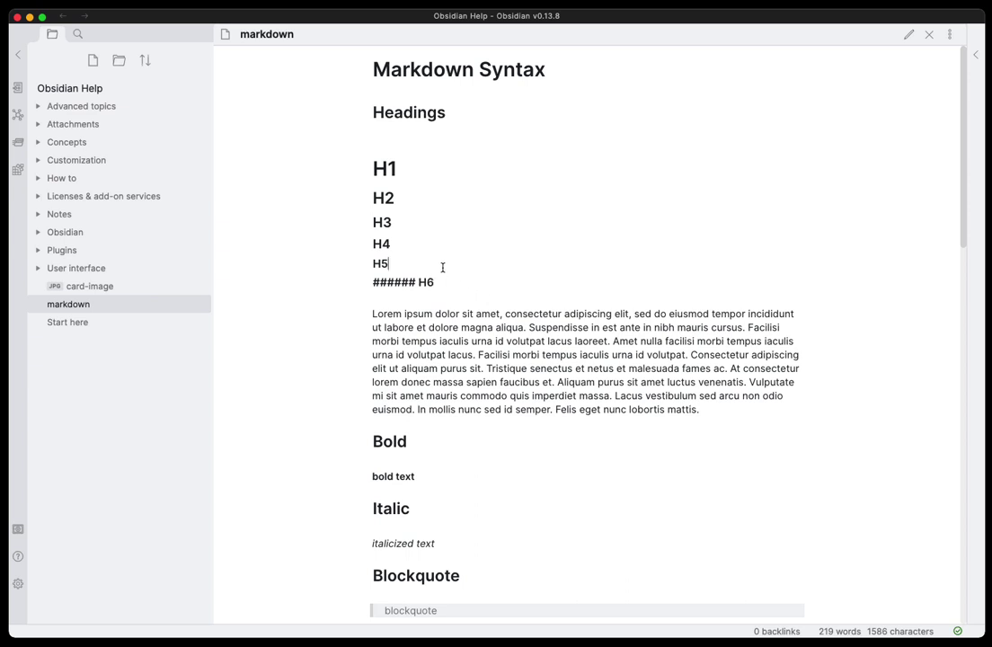
left_click(444, 268)
left_click(419, 236)
key("Up")
key("Up")
key("Up")
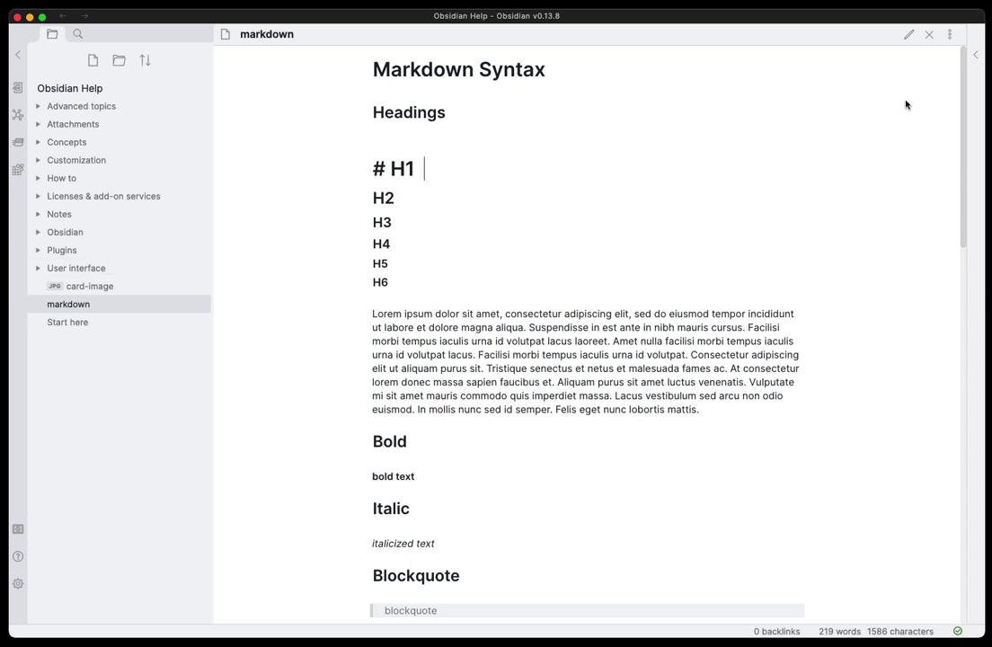
- Close and reopen the markdown note, and examine its raw Markdown syntax from the headings through to the table
left_click(930, 34)
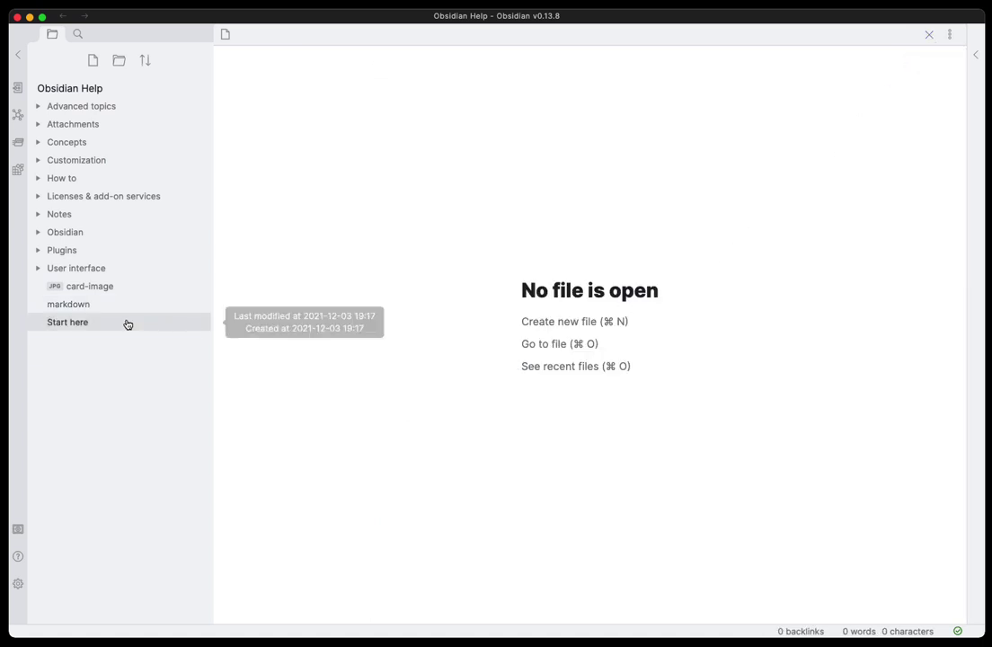
left_click(101, 306)
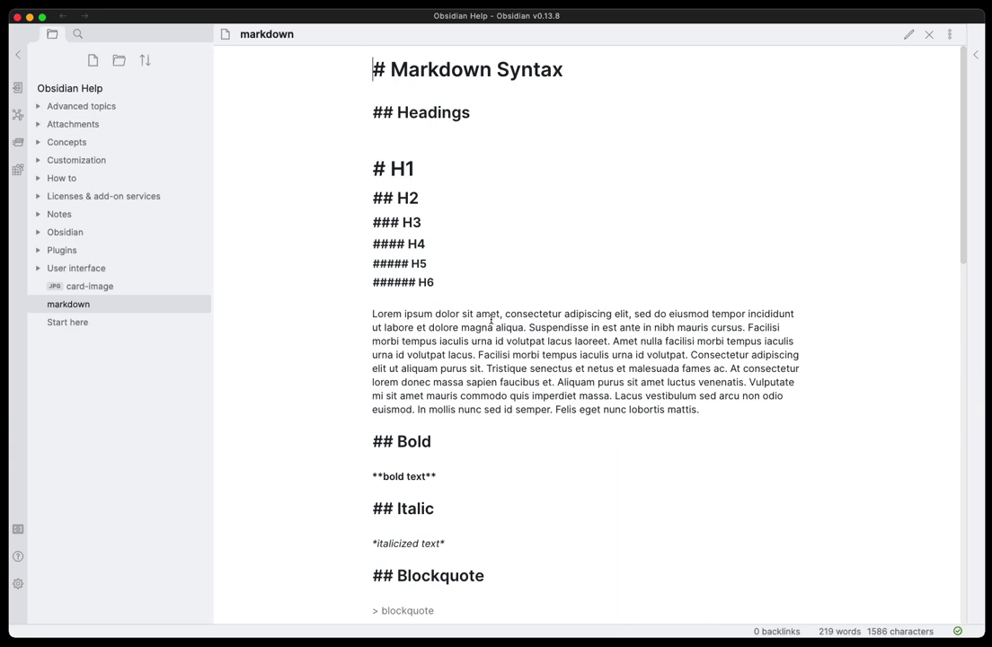
scroll(491, 319, "down", 5)
scroll(492, 328, "down", 6)
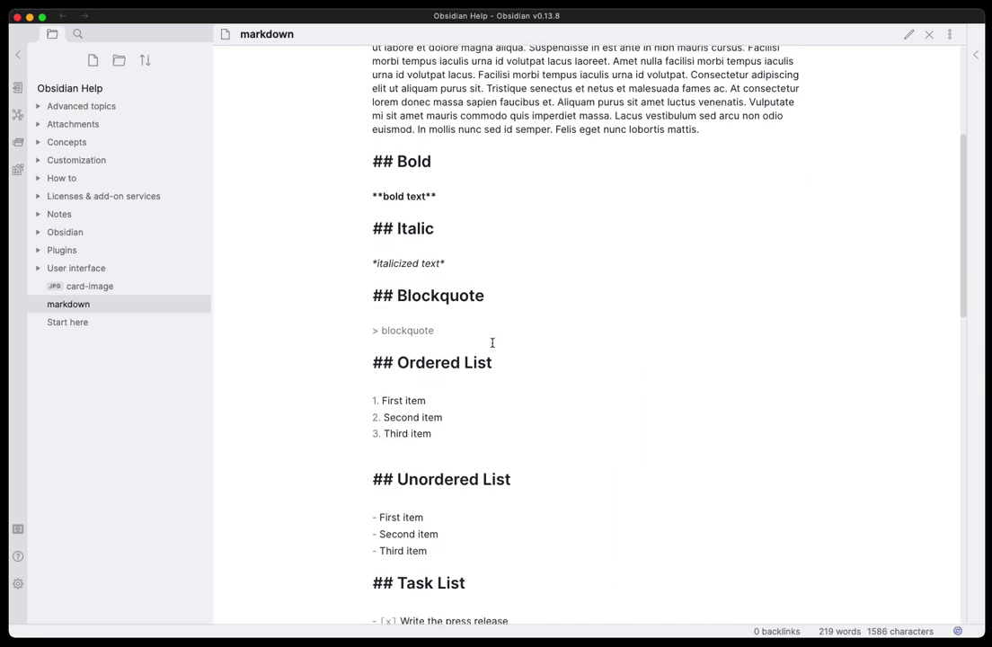
scroll(493, 344, "down", 15)
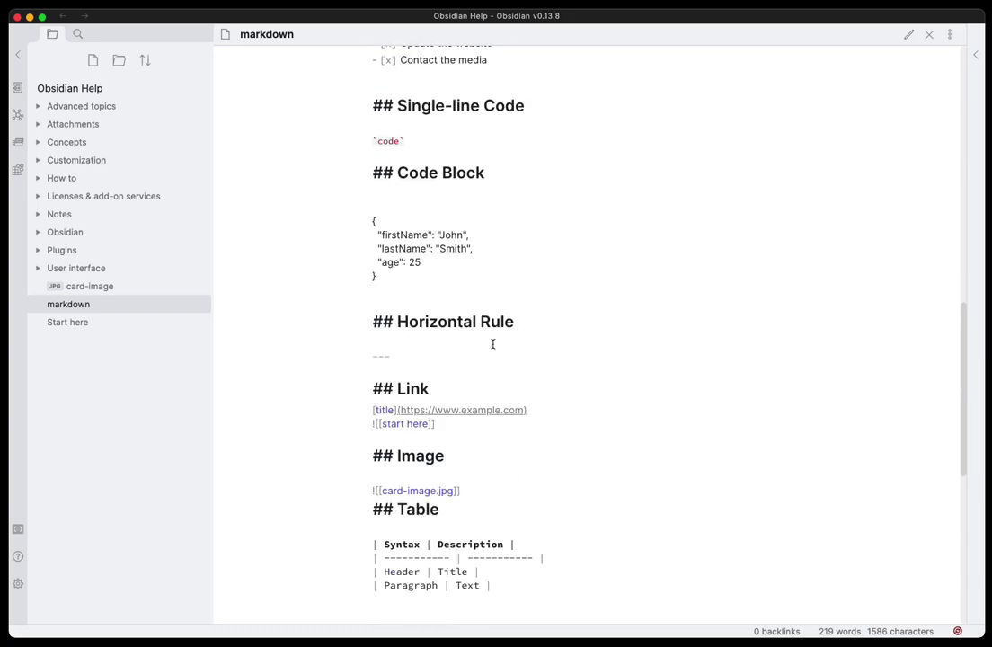
scroll(492, 345, "up", 20)
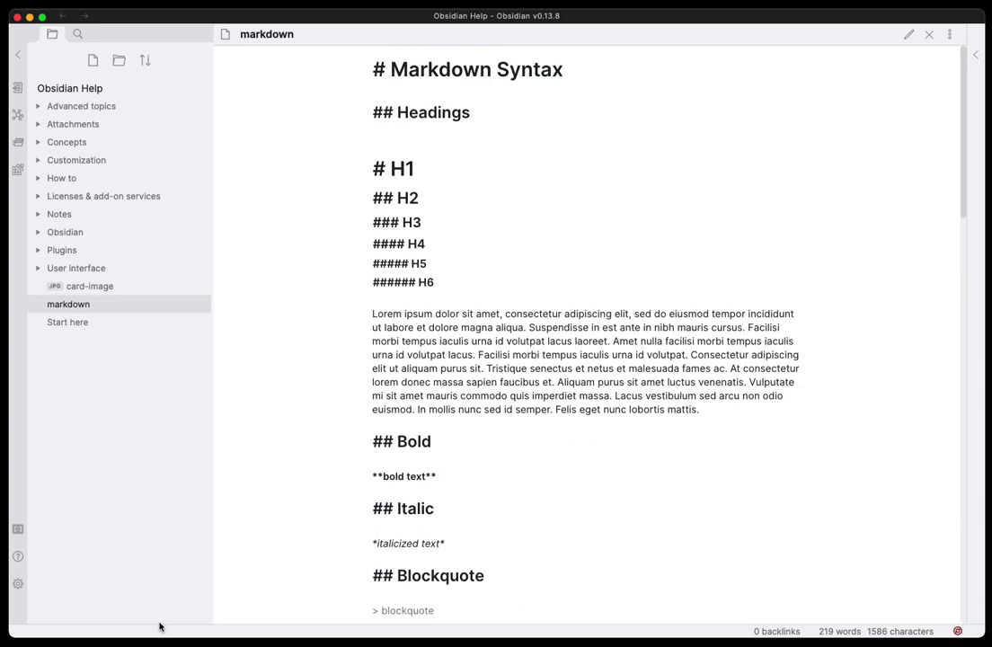
- Set the default editing mode to Live Preview, and close and reopen the markdown note to apply it
left_click(18, 584)
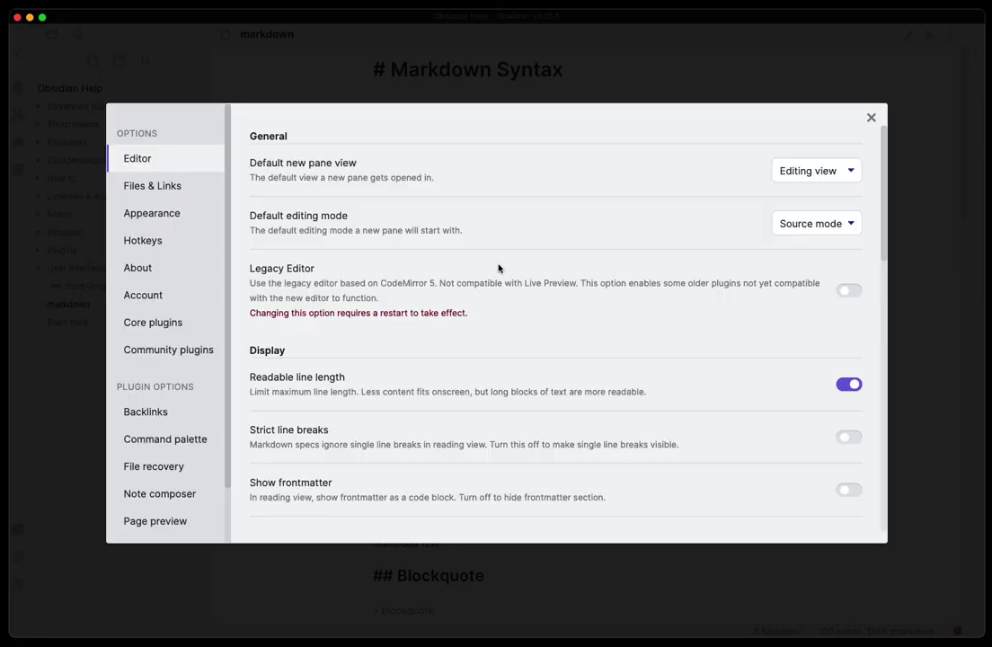
left_click(795, 223)
left_click(807, 209)
left_click(871, 118)
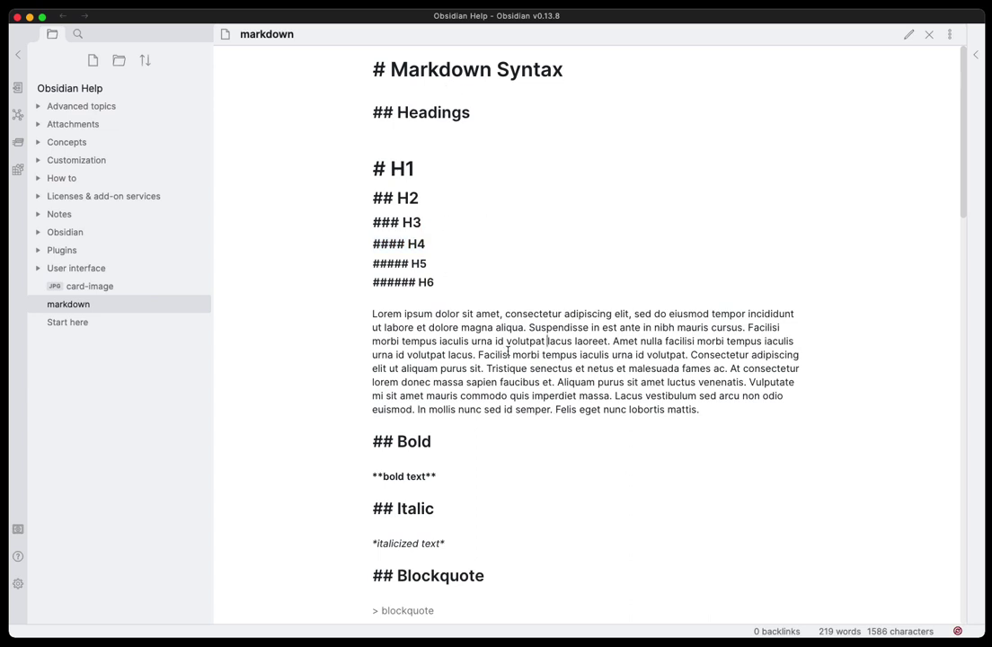
left_click(931, 36)
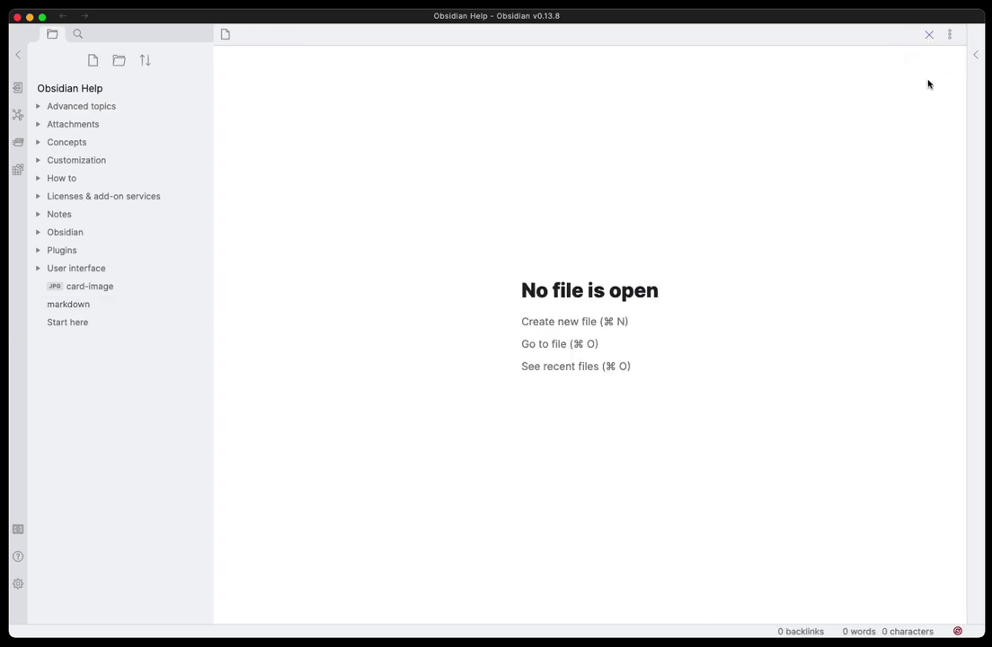
left_click(81, 308)
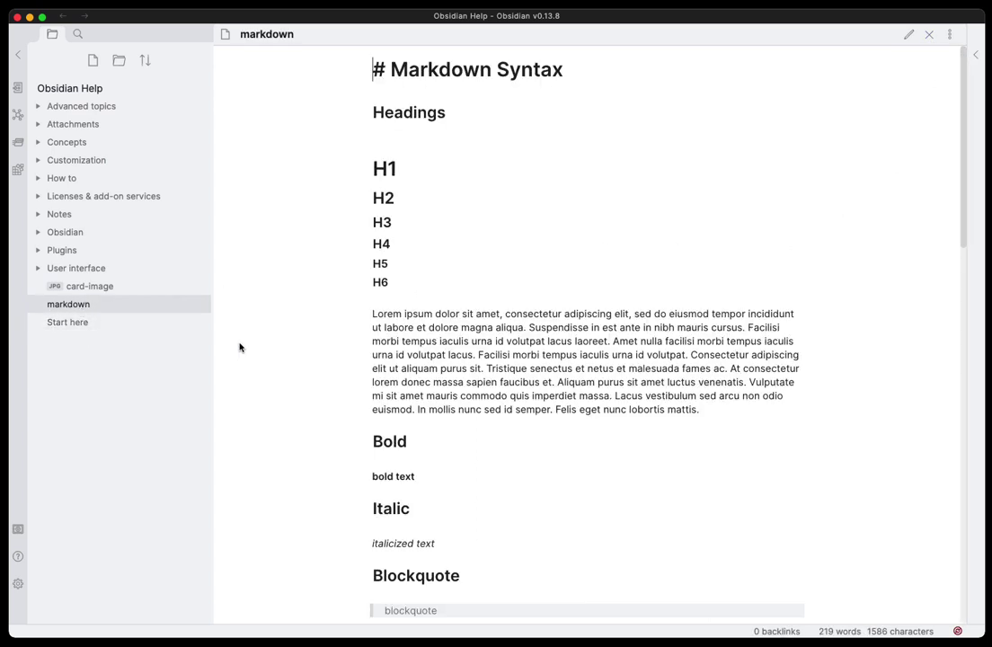